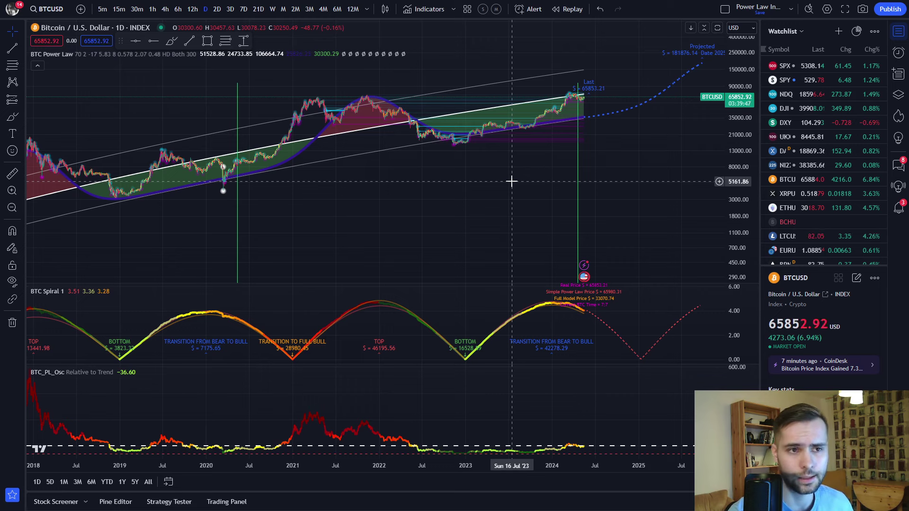
- Open the BTC Power Law indicator settings from its chart legend
mouse_move(189, 57)
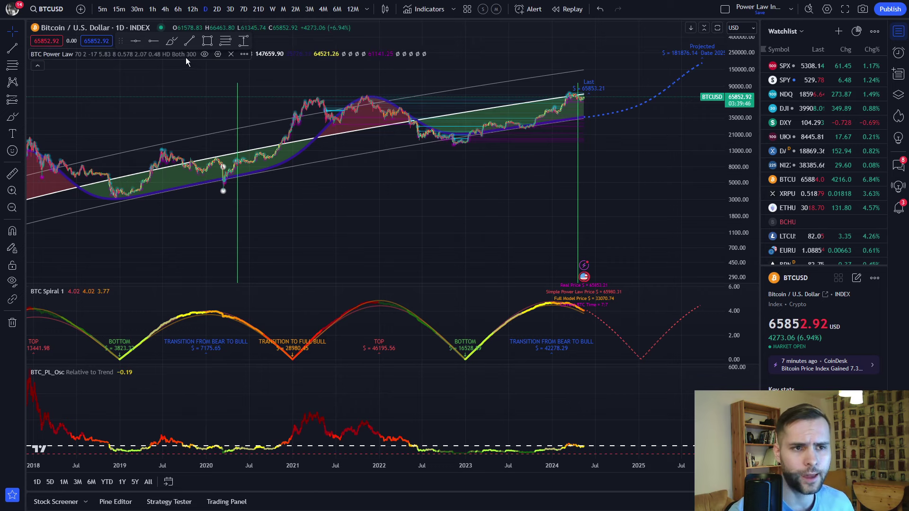
left_click(218, 54)
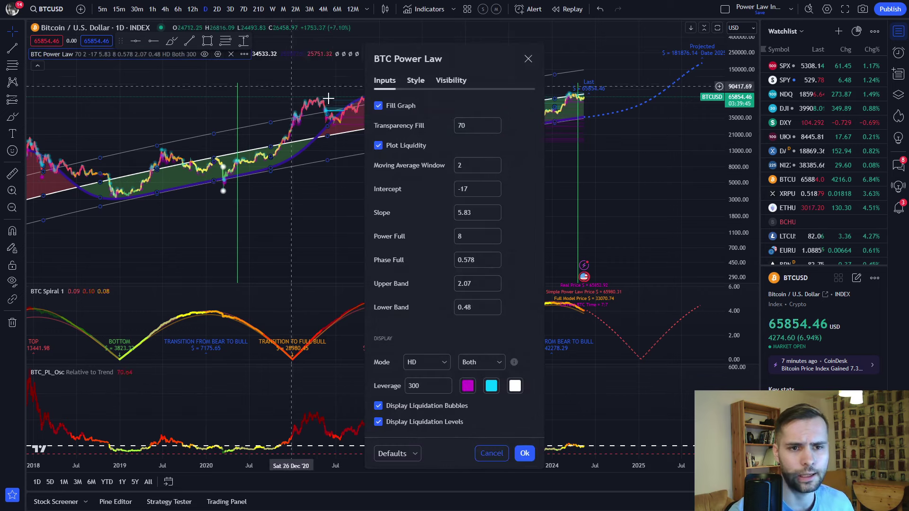
- Untick Plot Liquidity, keep Fill Graph on, and set Transparency Fill to 50
left_click(380, 148)
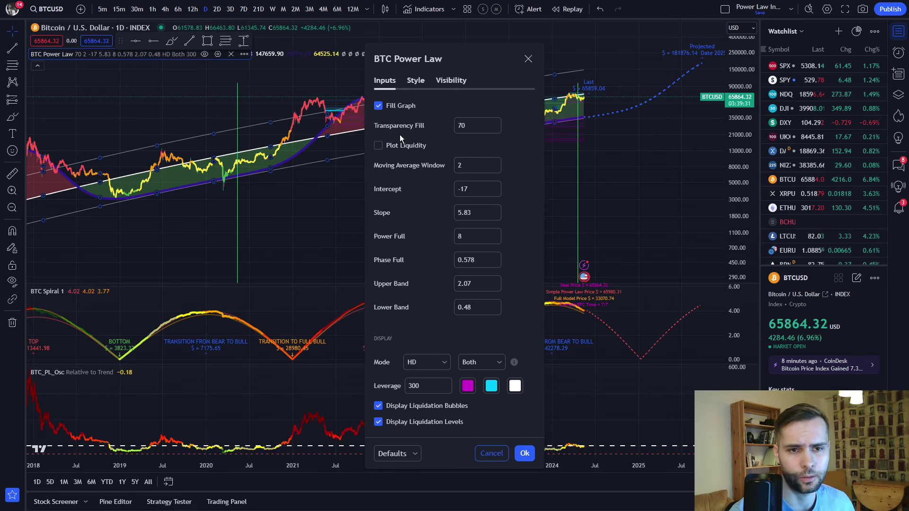
left_click(379, 106)
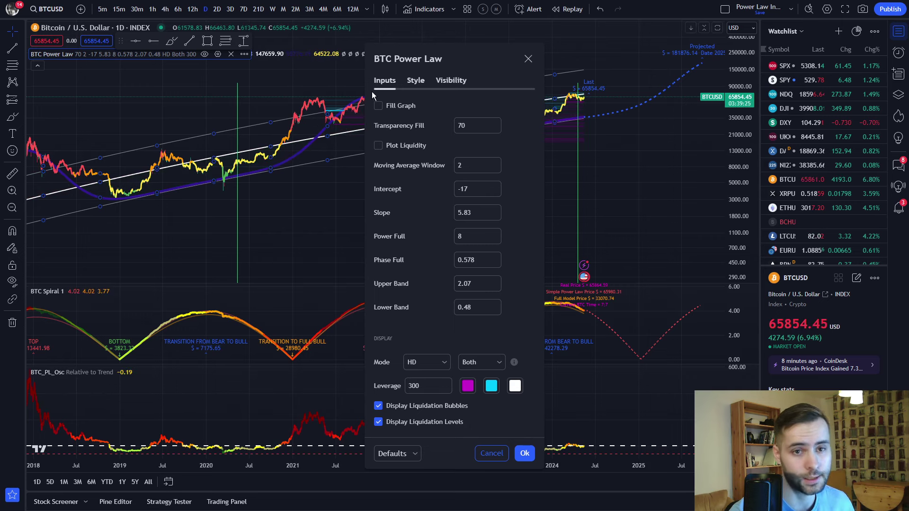
left_click(379, 106)
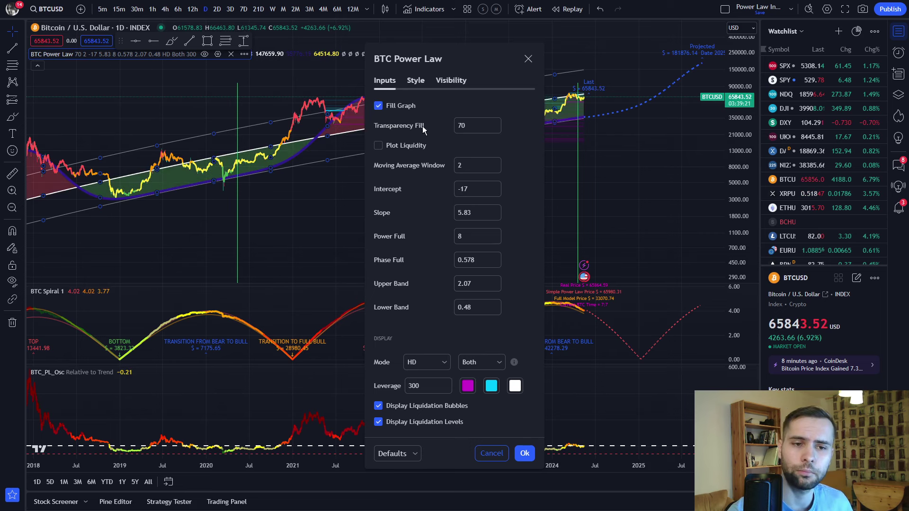
left_click(468, 126)
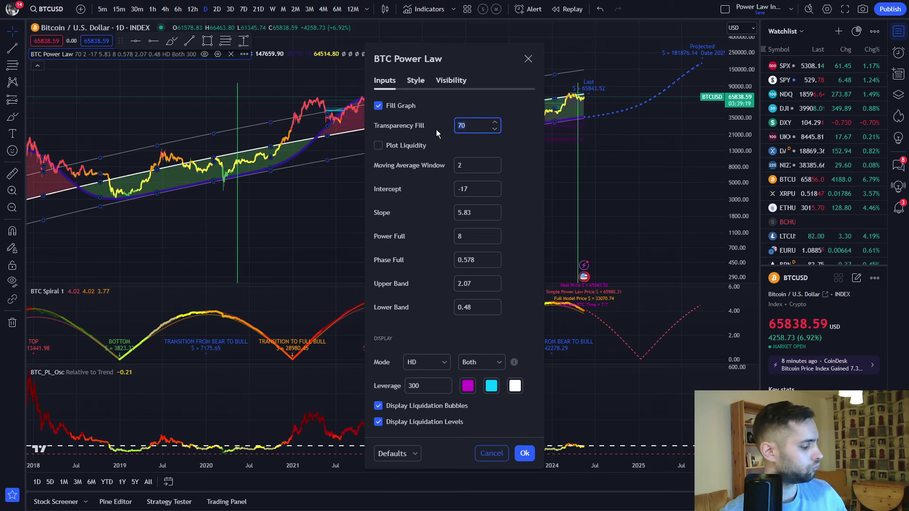
type("50")
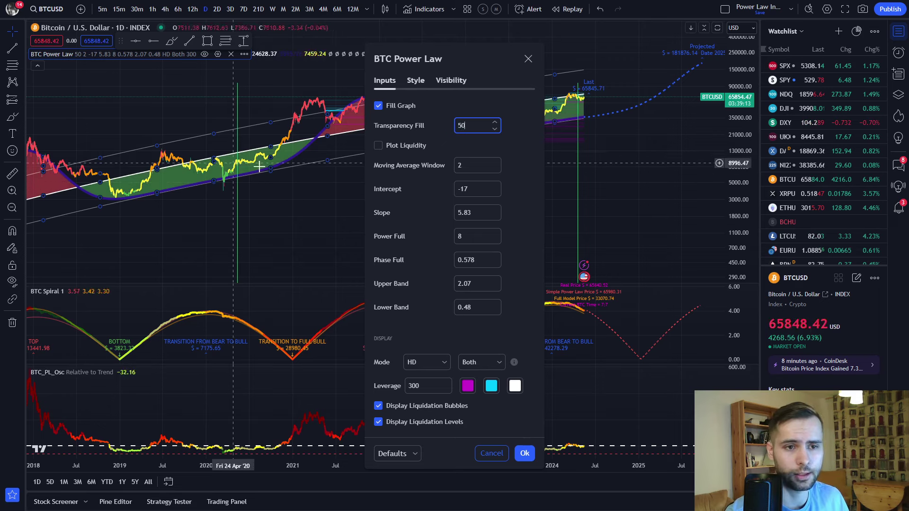
left_click(528, 58)
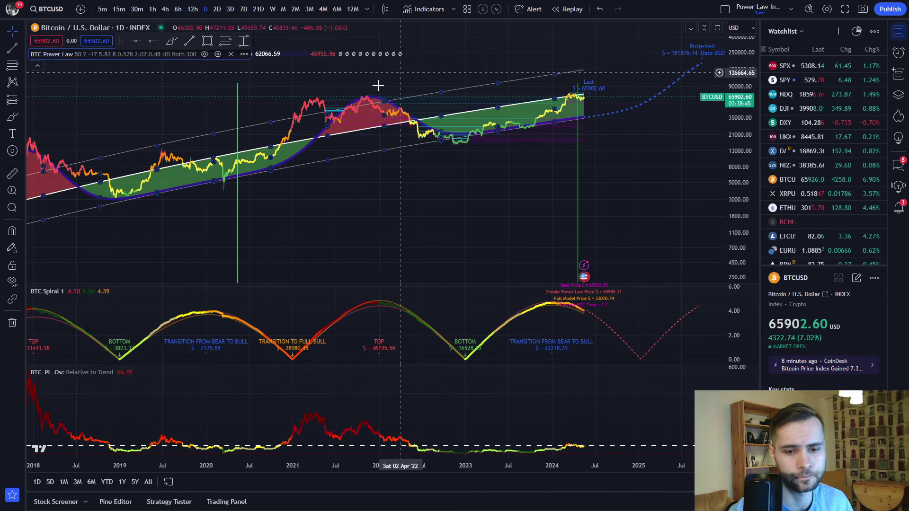
- Pan the chart back through earlier Bitcoin cycles, then reopen the BTC Power Law settings
left_click_drag(437, 170, 458, 177)
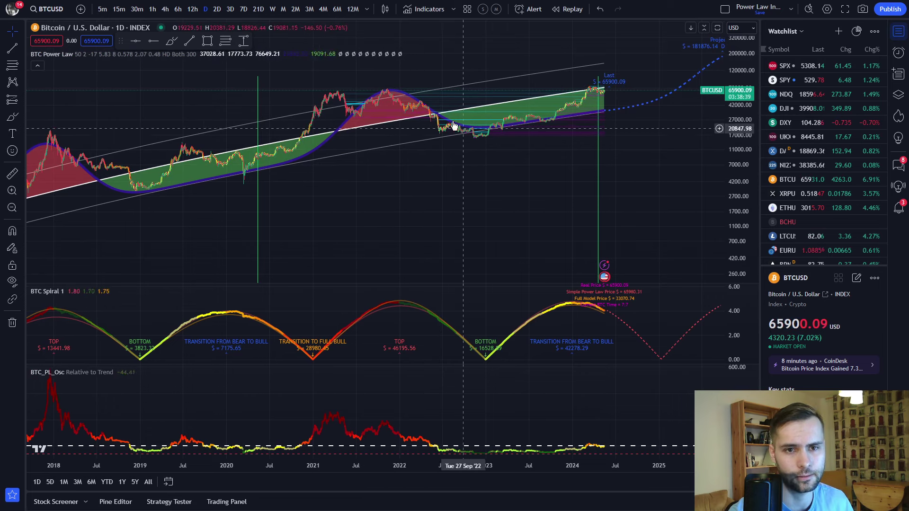
left_click_drag(493, 163, 516, 156)
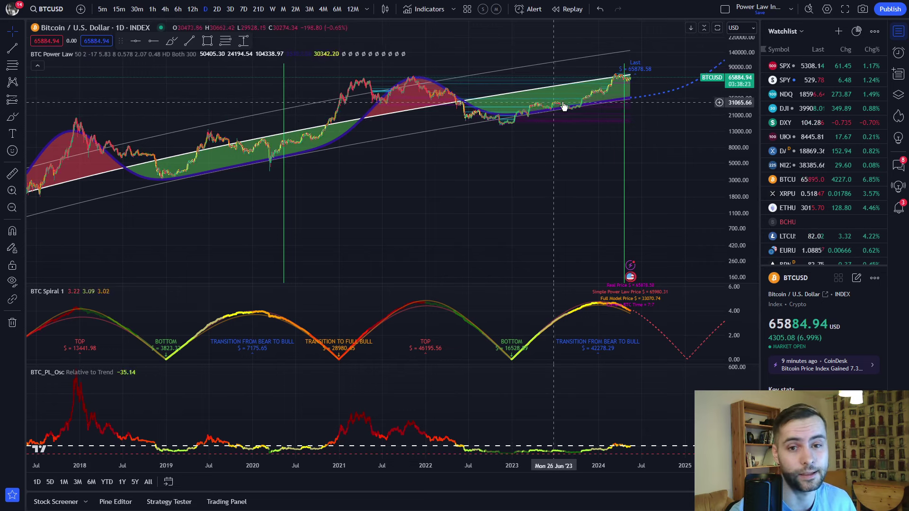
left_click_drag(641, 72, 552, 76)
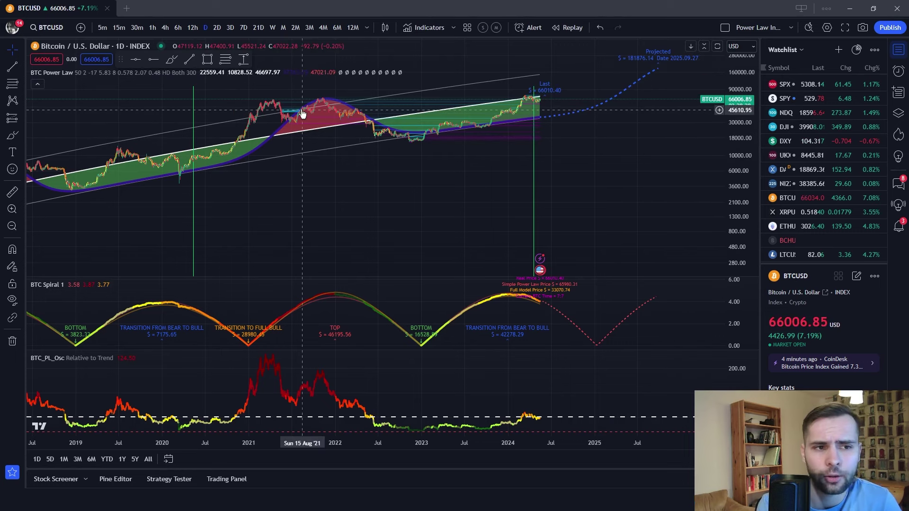
left_click(218, 73)
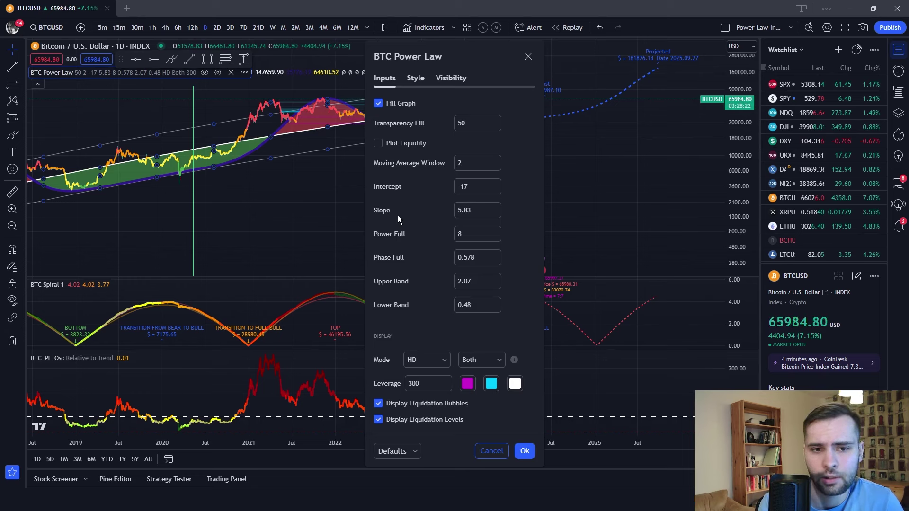
double_click(474, 161)
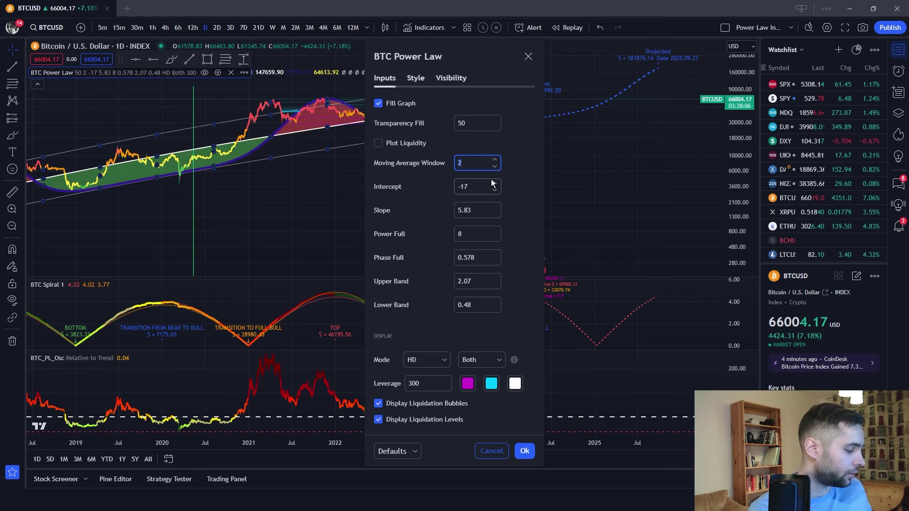
type("365")
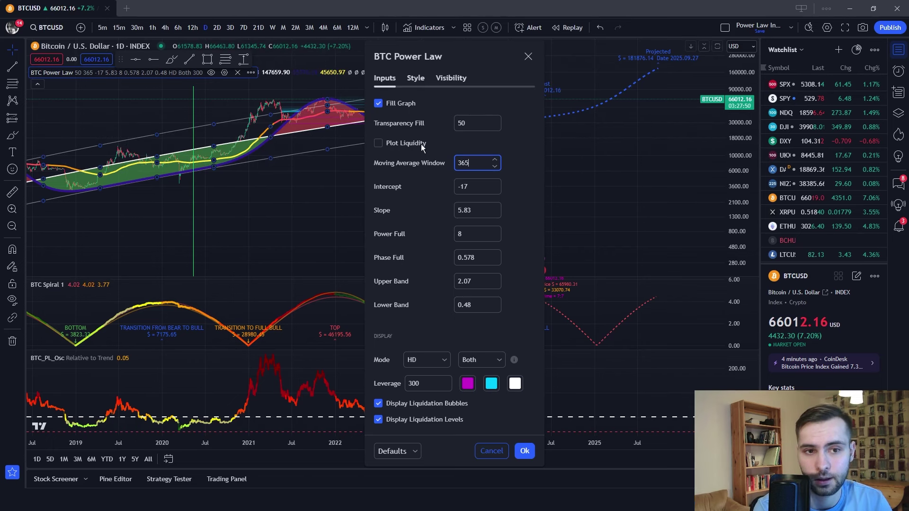
left_click_drag(479, 162, 460, 161)
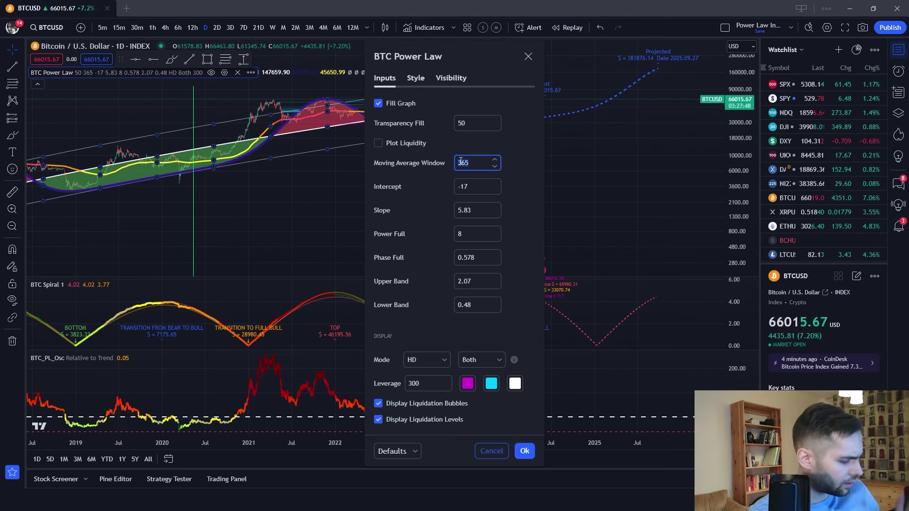
type("2")
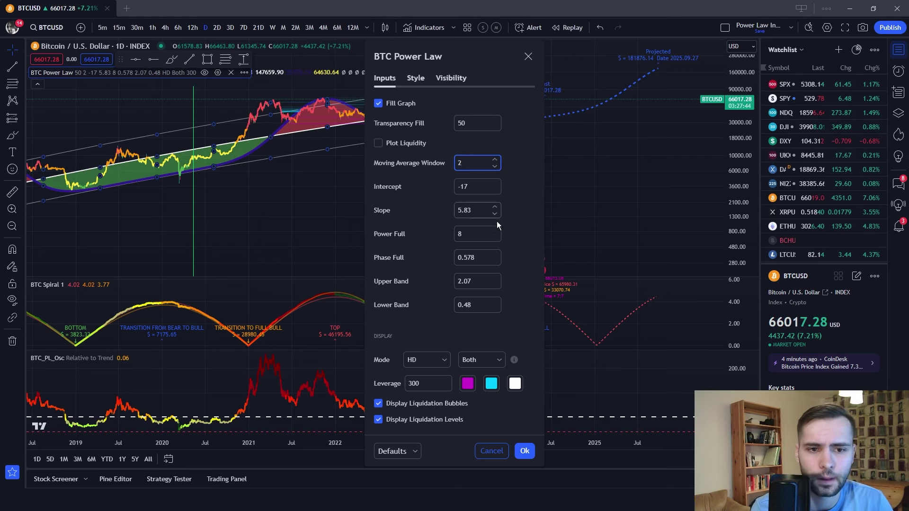
left_click(472, 238)
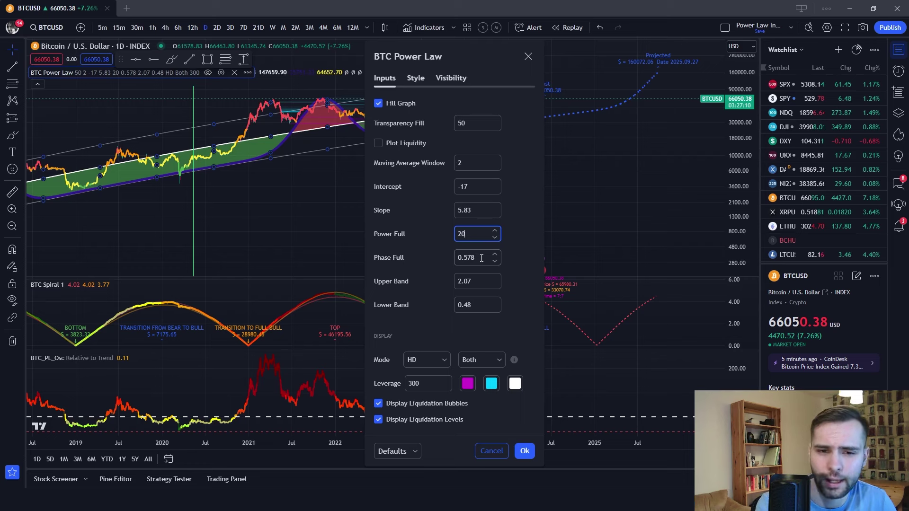
- Adjust Moving Average Window to 2 and Phase Full to 0.578, checking the redrawn bands
double_click(482, 258)
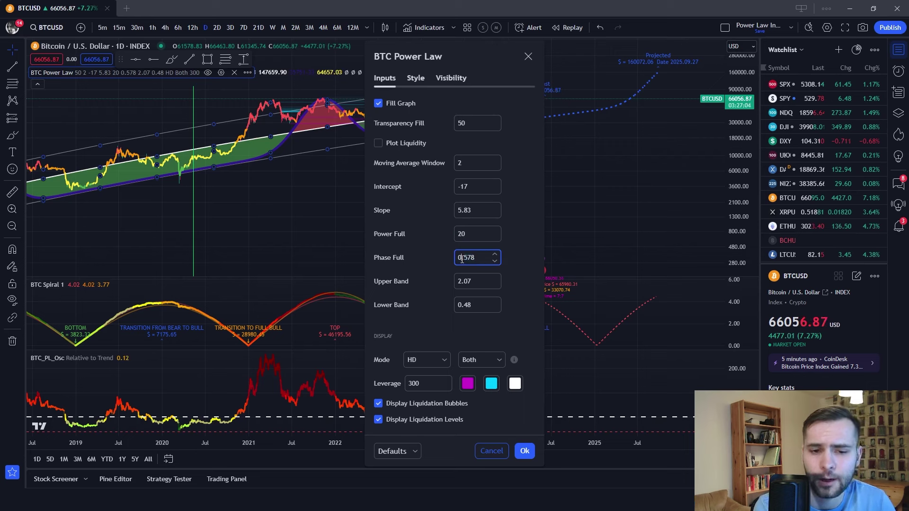
left_click_drag(457, 258, 483, 258)
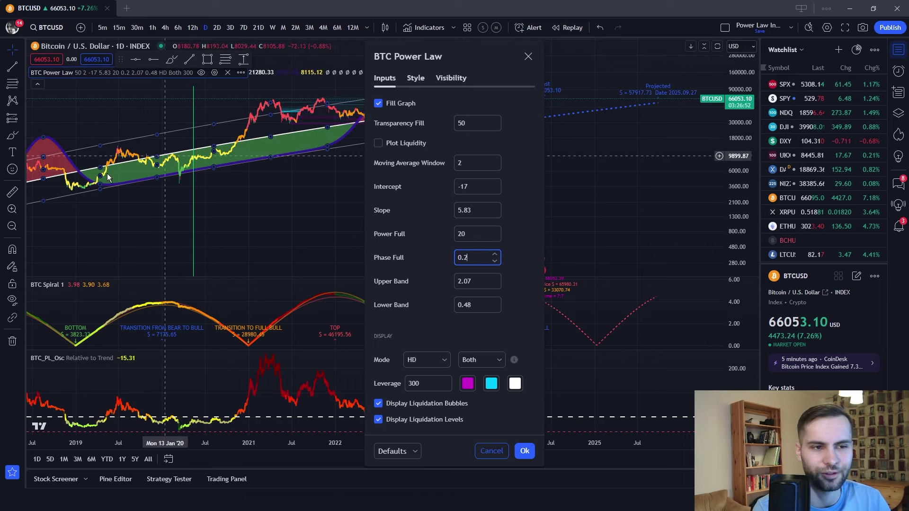
left_click(524, 450)
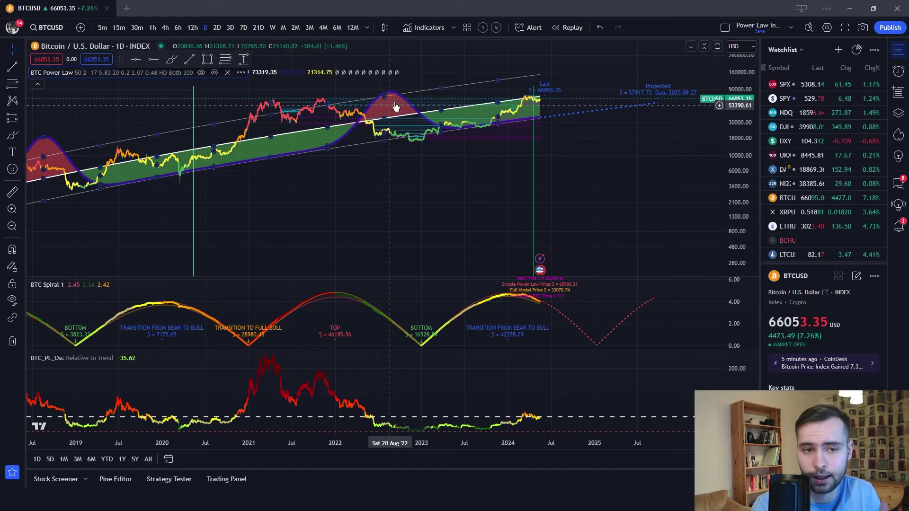
left_click(214, 72)
left_click(461, 162)
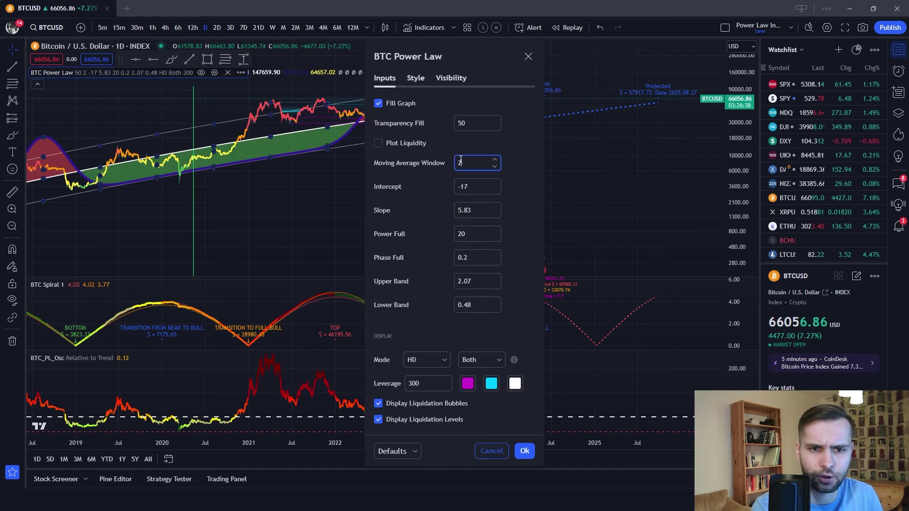
left_click(468, 259)
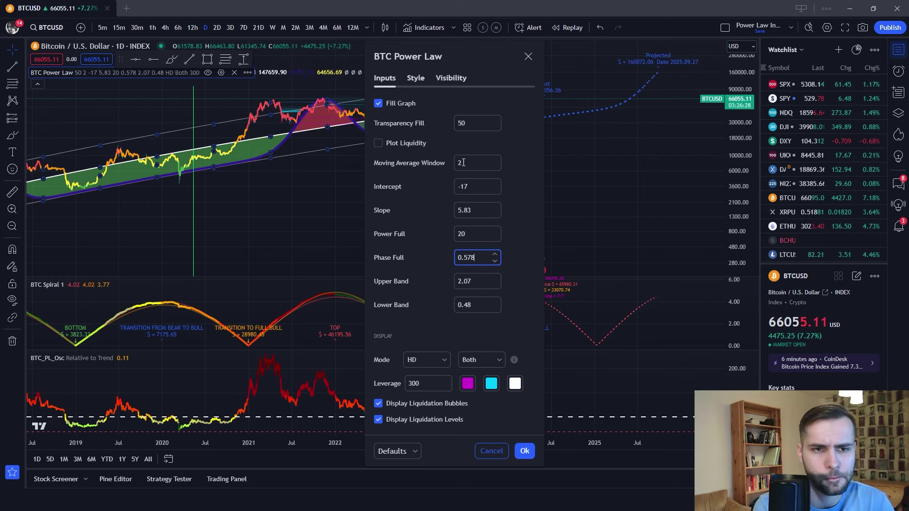
left_click(527, 57)
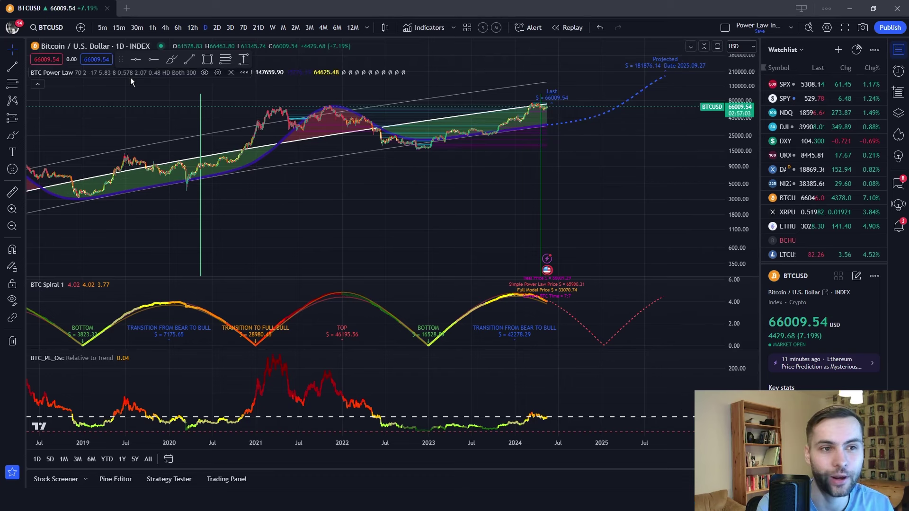
left_click(219, 73)
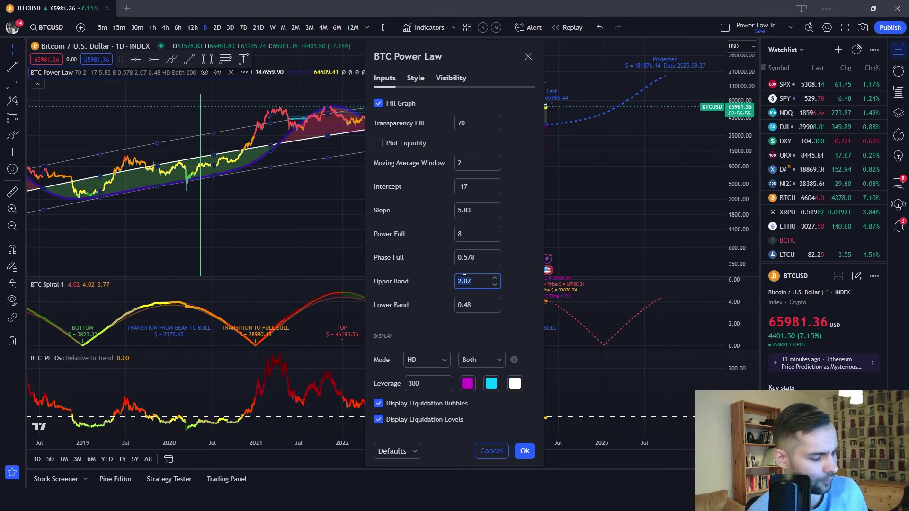
- Set the Upper Band to 4 and pan the chart back to 2017–2018
type("4")
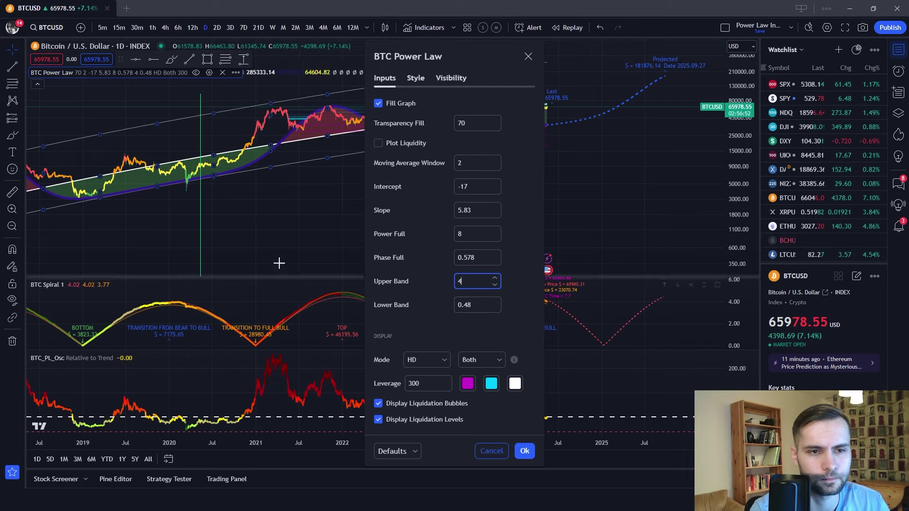
key("Return")
left_click_drag(277, 236, 389, 217)
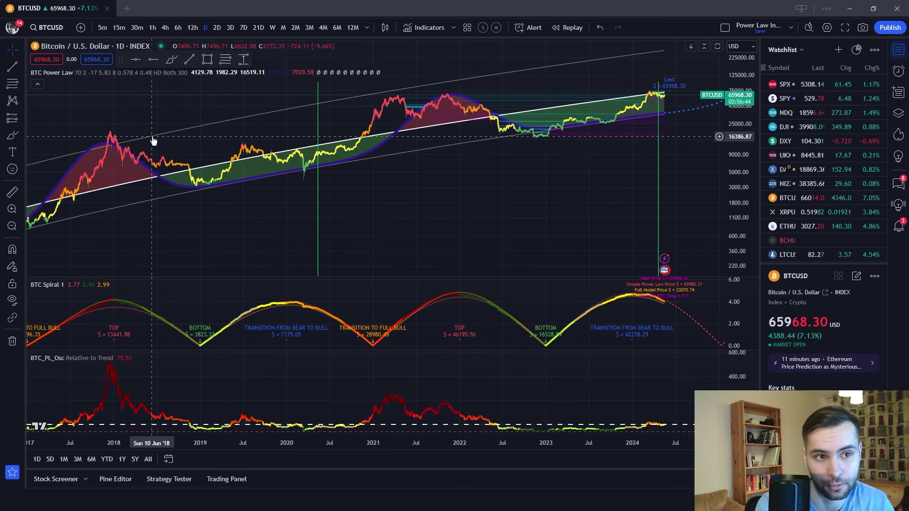
left_click(209, 72)
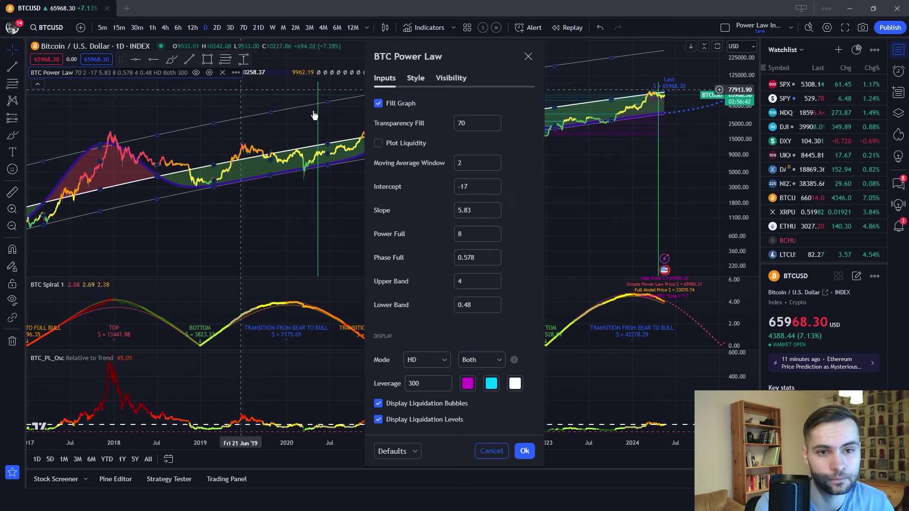
- Tick Plot Liquidity and close the settings to show the liquidity bubbles
left_click(378, 144)
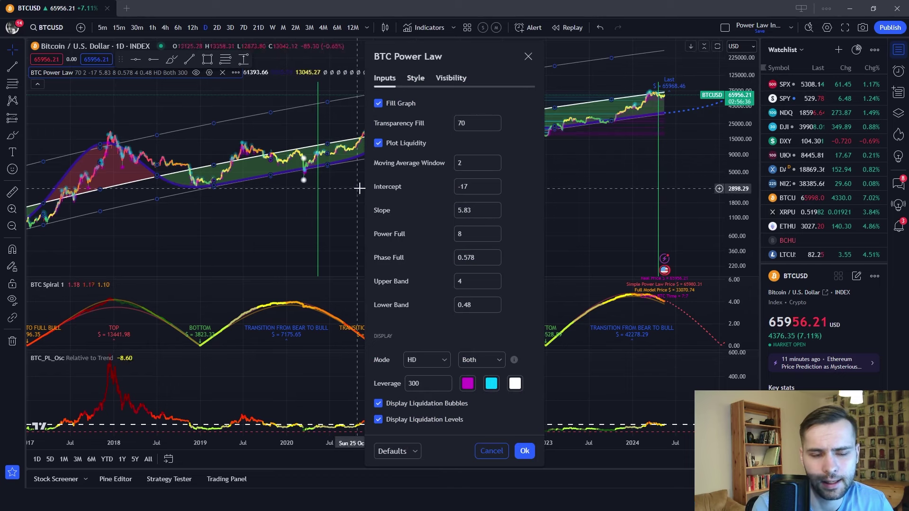
key("Escape")
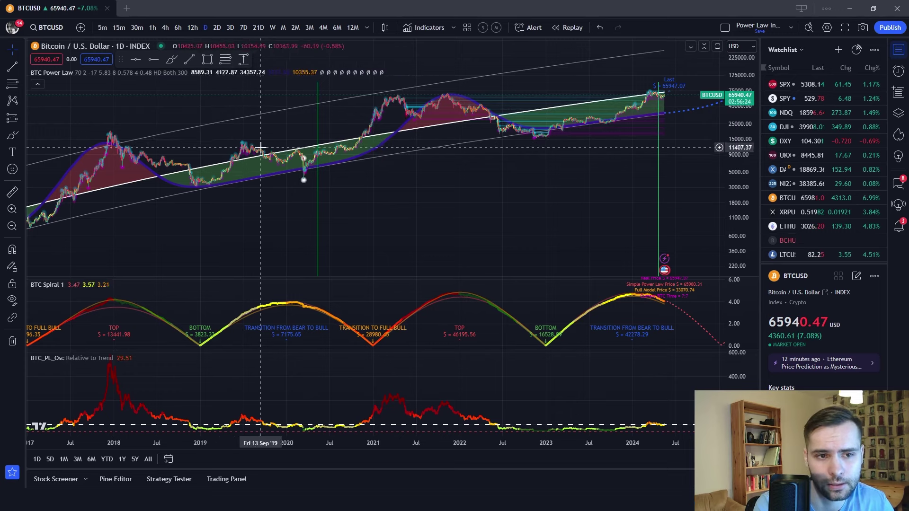
- Change the BTC Power Law Mode dropdown from HD to Normal
left_click(209, 73)
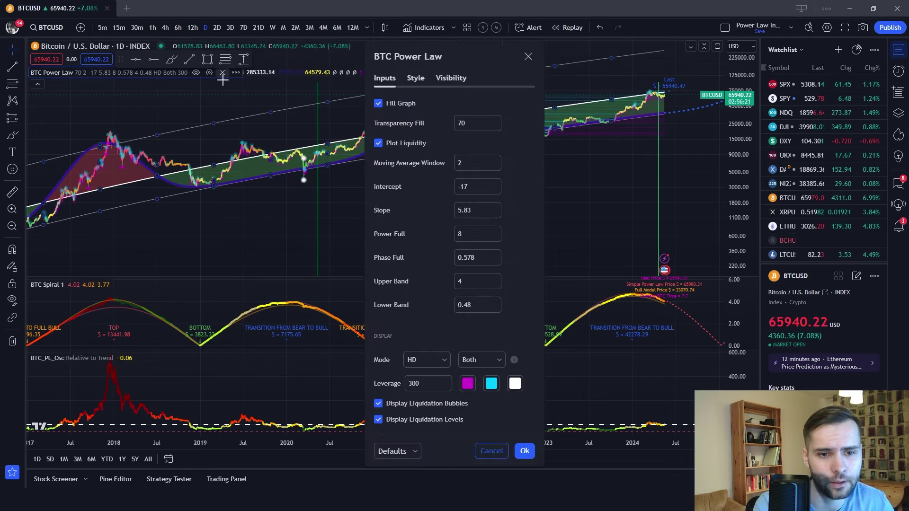
left_click(436, 362)
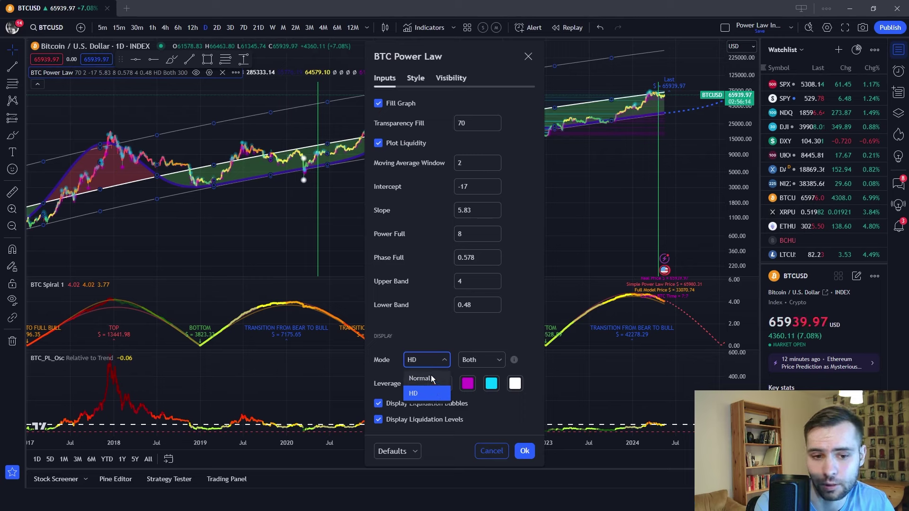
left_click(430, 379)
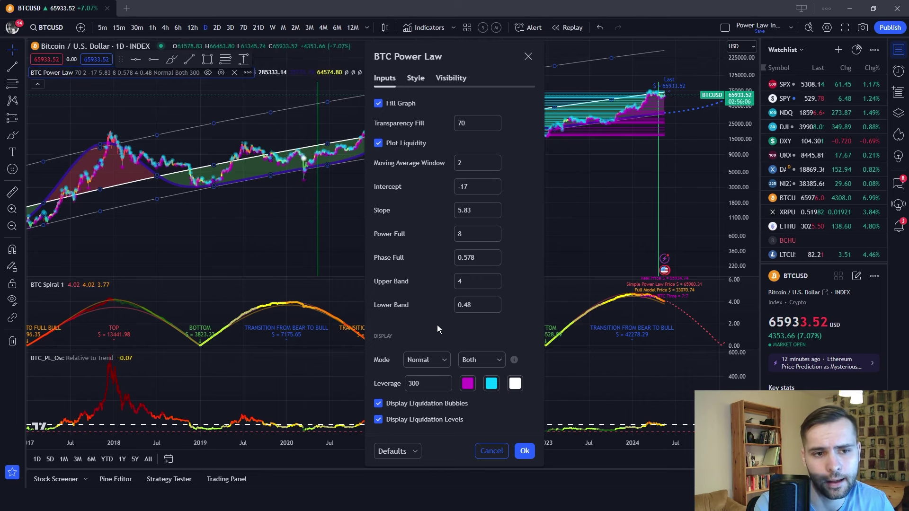
left_click(527, 57)
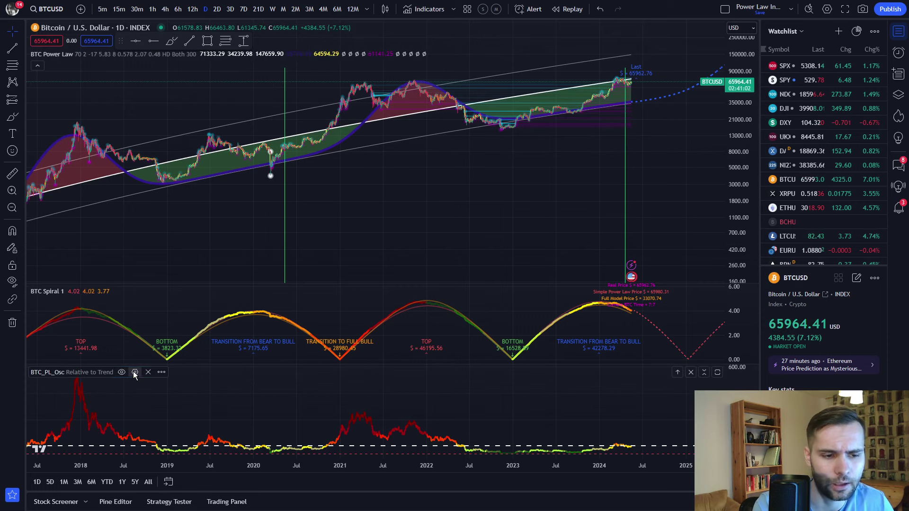
left_click(135, 372)
left_click(473, 249)
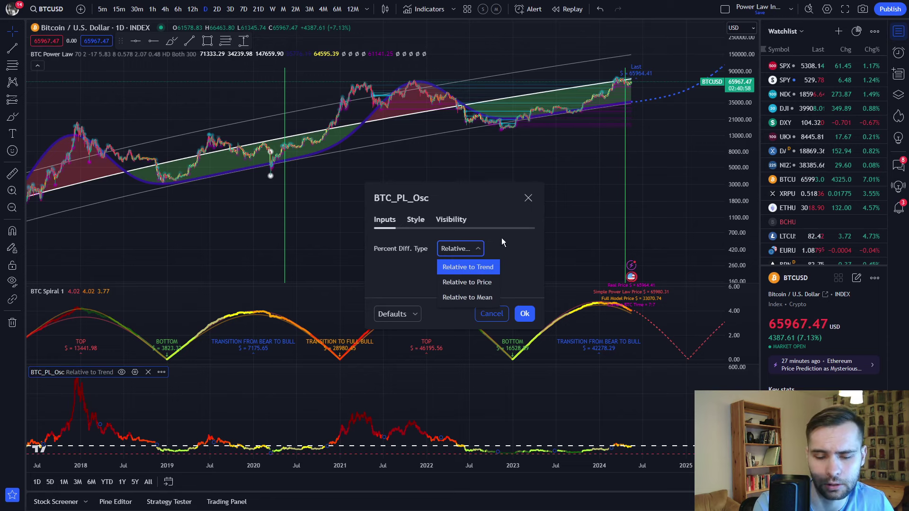
left_click(528, 198)
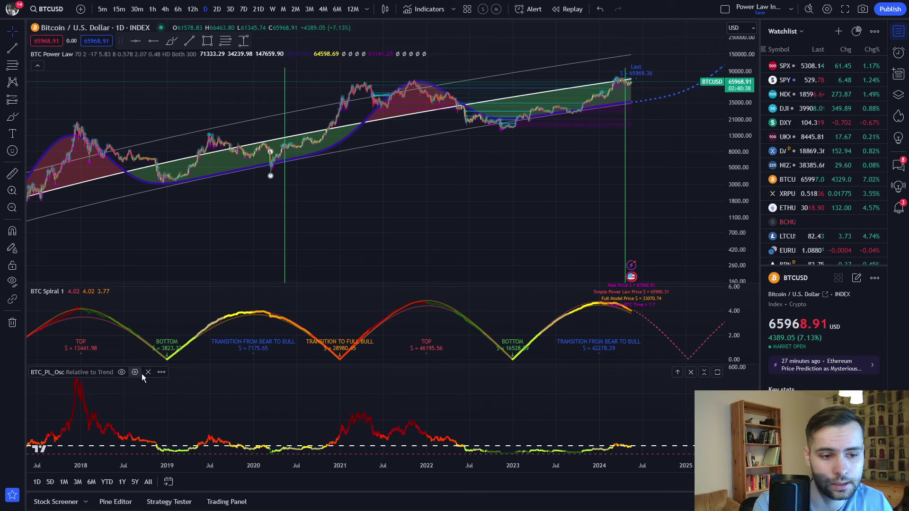
- Switch the BTC_PL_Osc percent difference type to Relative to Price
left_click(135, 373)
left_click(459, 253)
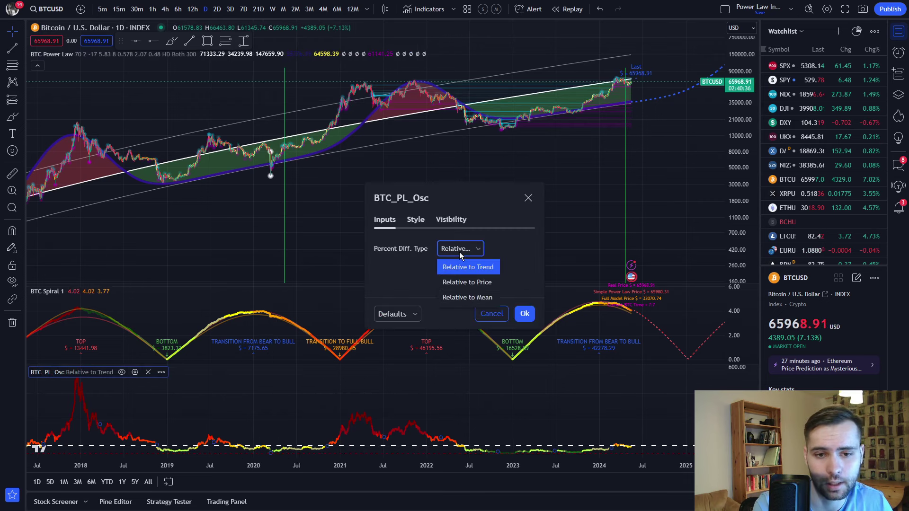
left_click(480, 282)
left_click(525, 314)
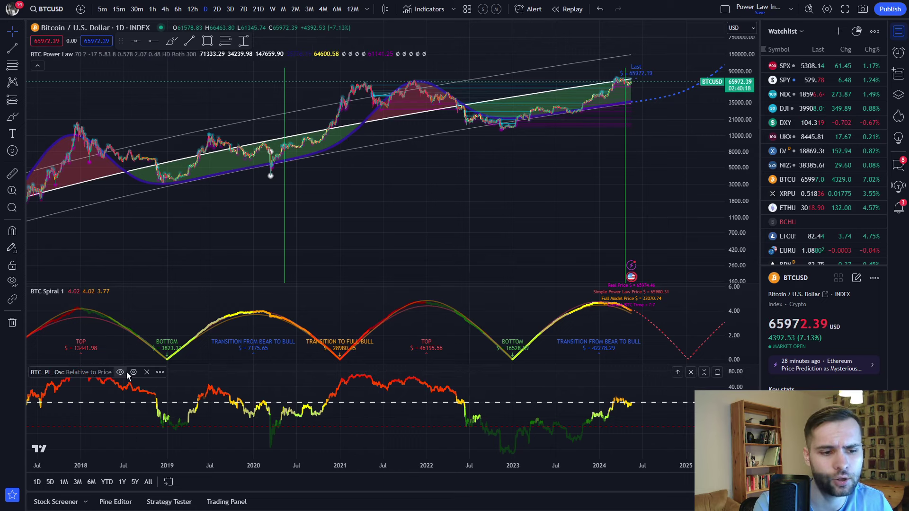
- Change the BTC_PL_Osc percent difference type to Relative to Mean
left_click(134, 373)
left_click(452, 250)
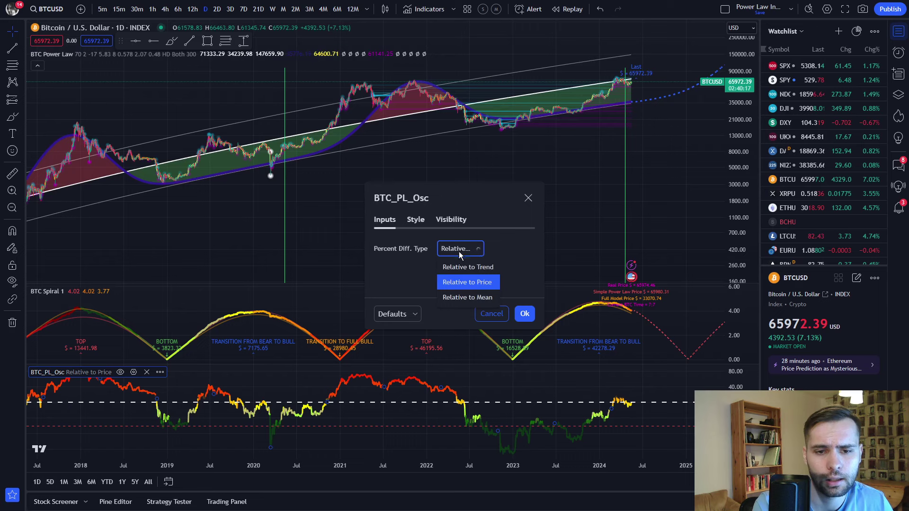
left_click(471, 299)
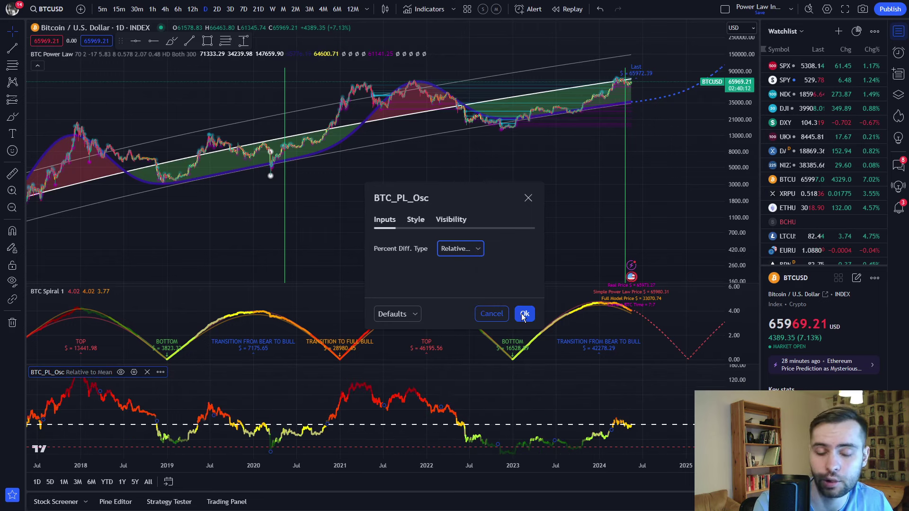
left_click(524, 314)
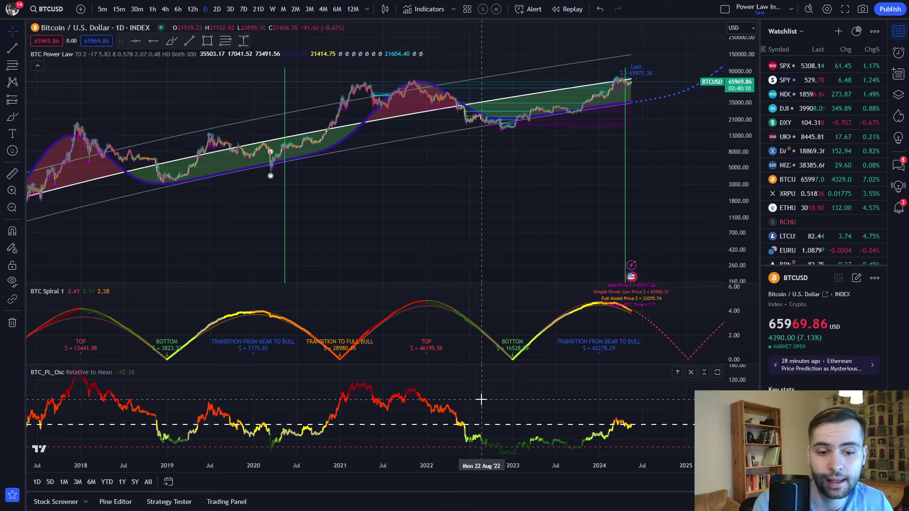